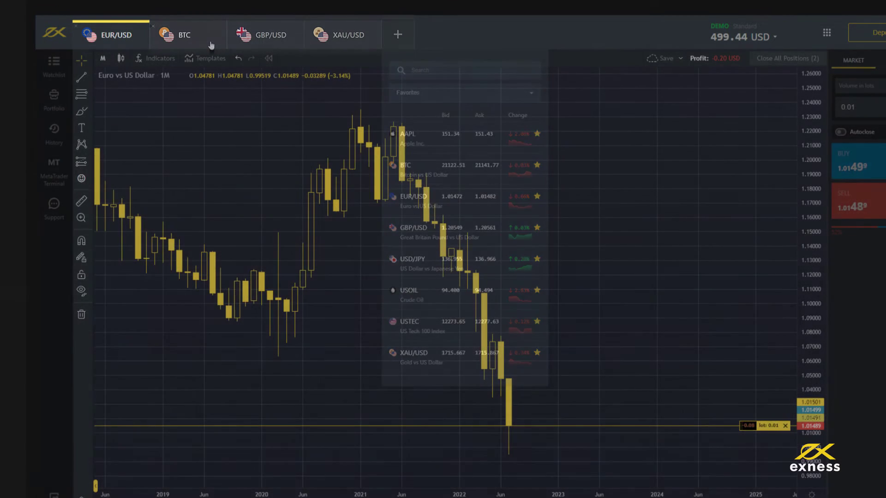
Move the BTC tab after GBP/USD and close the XAU/USD tab
drag(232, 47, 277, 40)
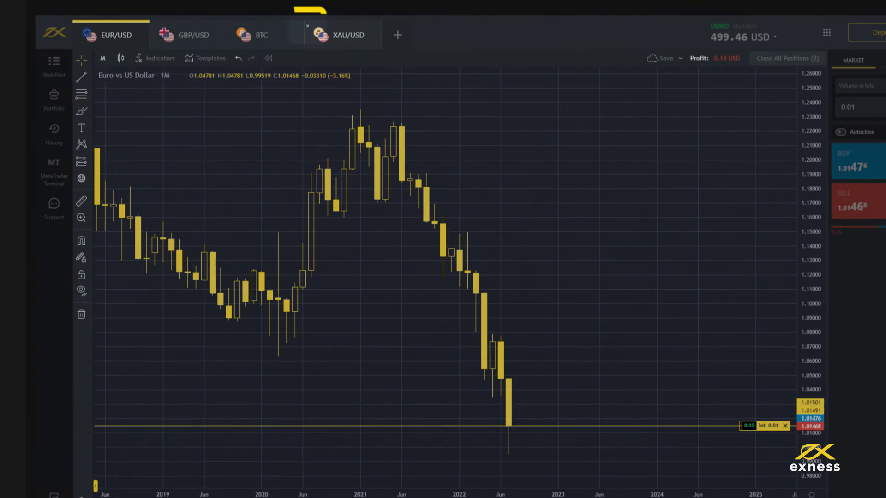
click(307, 25)
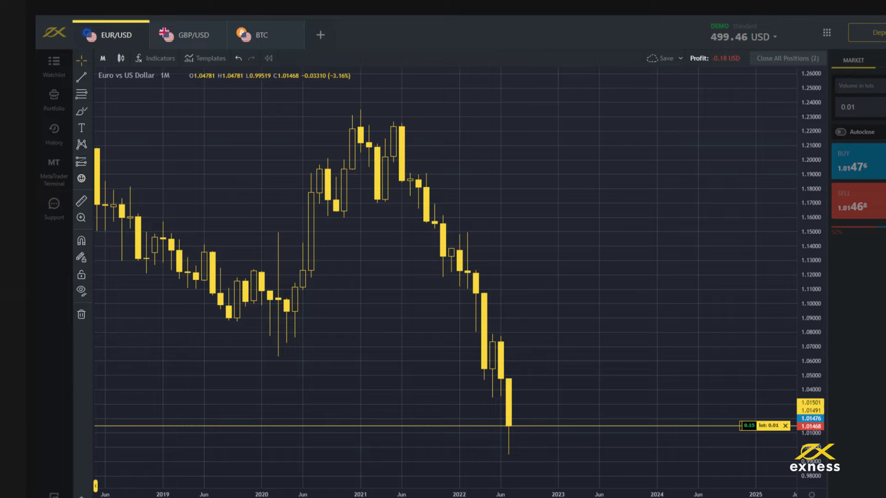
click(103, 58)
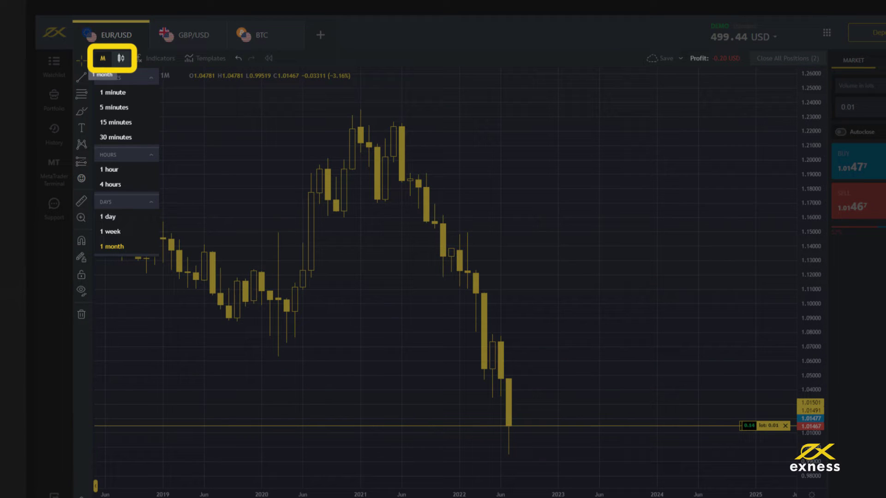
click(121, 59)
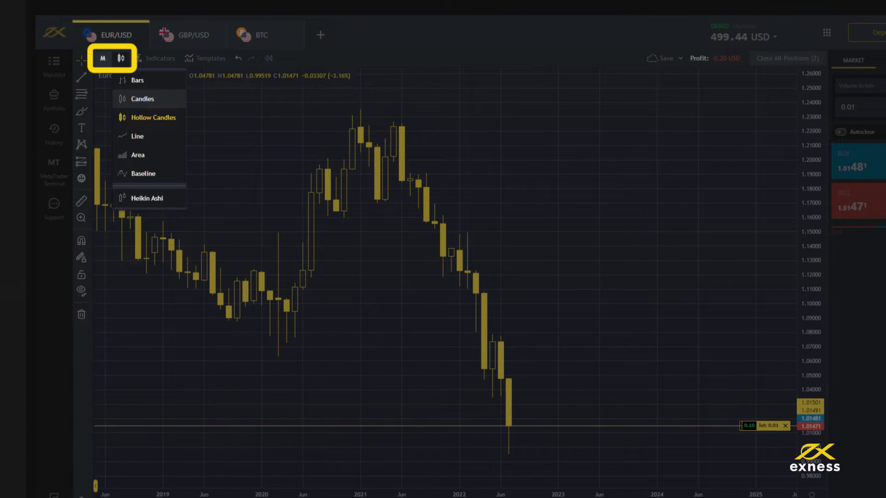